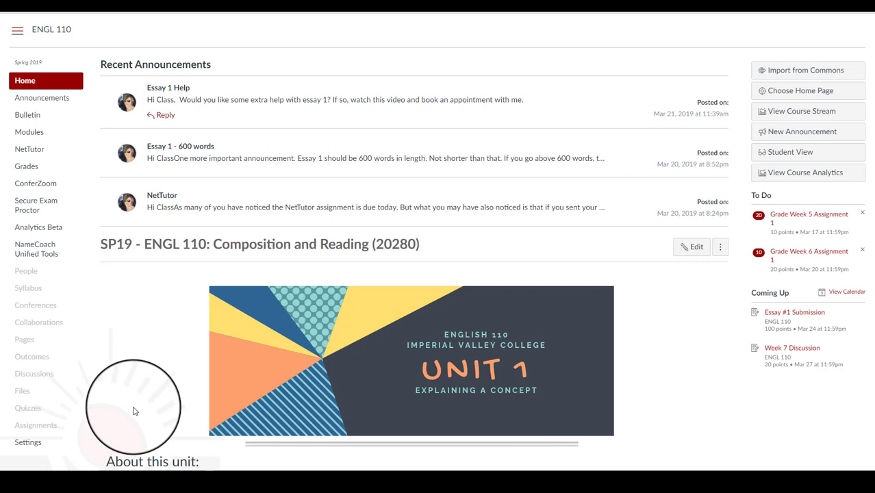
# - Open ConferZoom's appointment booking calendar for the course and look over this week's appointment blocks
pyautogui.click(24, 185)
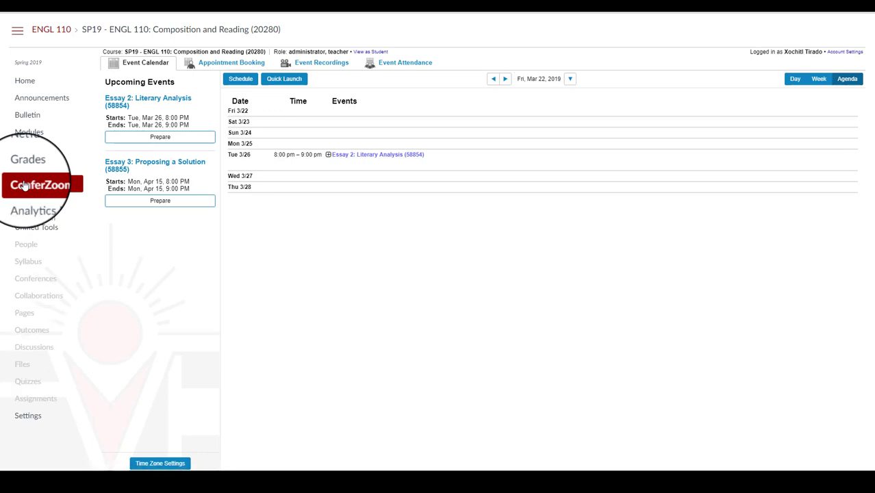
pyautogui.click(219, 65)
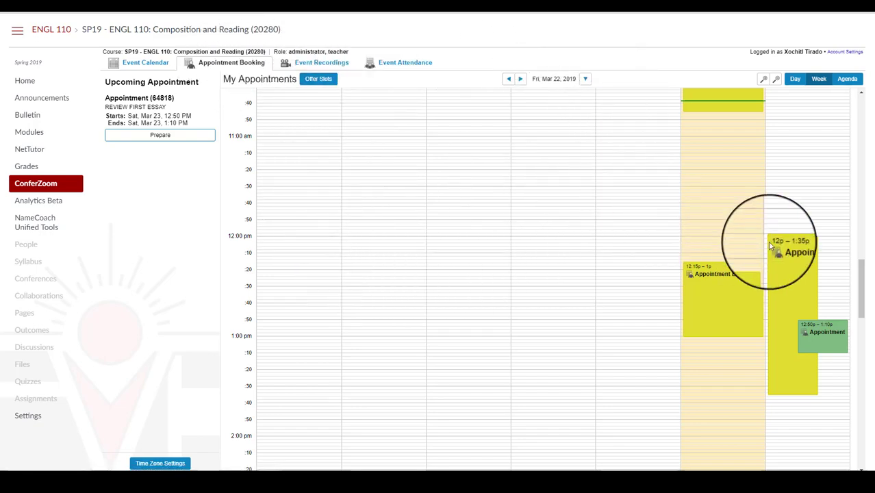
pyautogui.moveTo(862, 279); pyautogui.dragTo(859, 93)
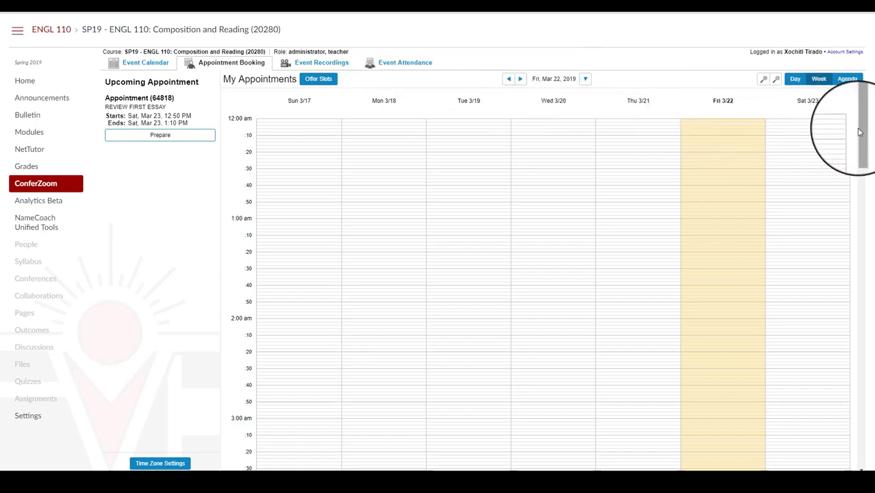
pyautogui.moveTo(860, 127); pyautogui.dragTo(859, 274)
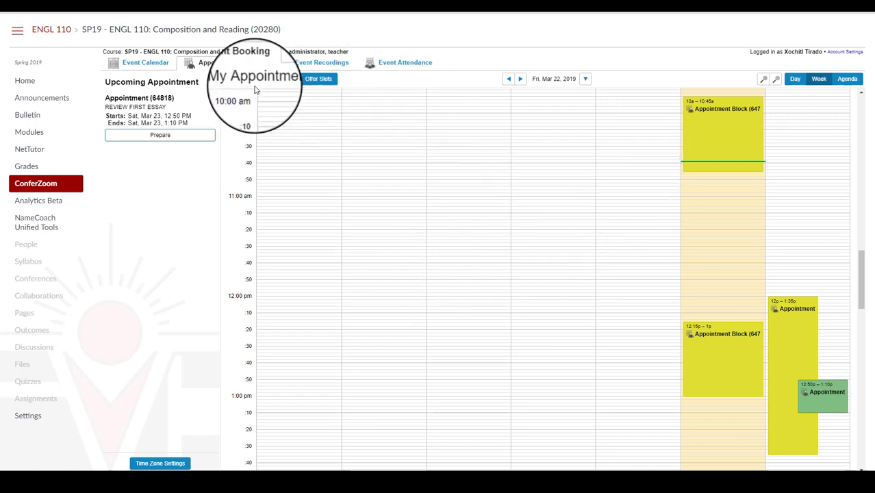
# - Start offering new appointment slots as a single, non-repeating block dated Thursday, March 28, 2019
pyautogui.click(319, 81)
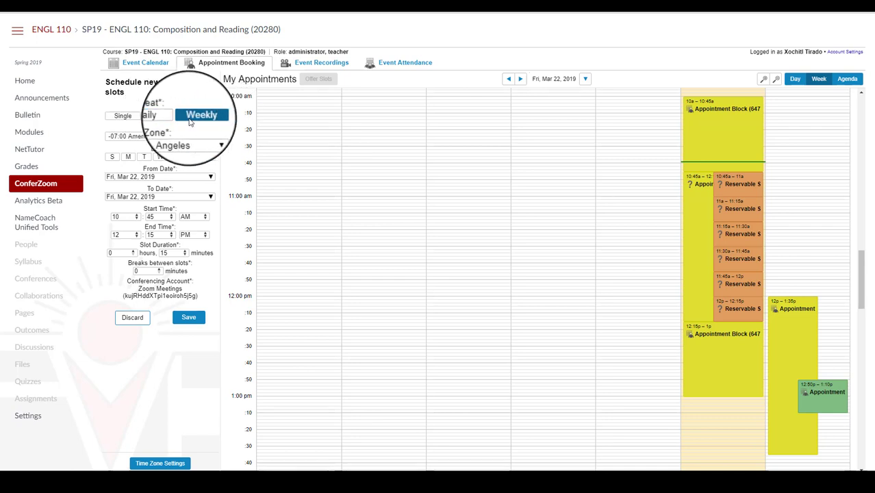
pyautogui.click(131, 120)
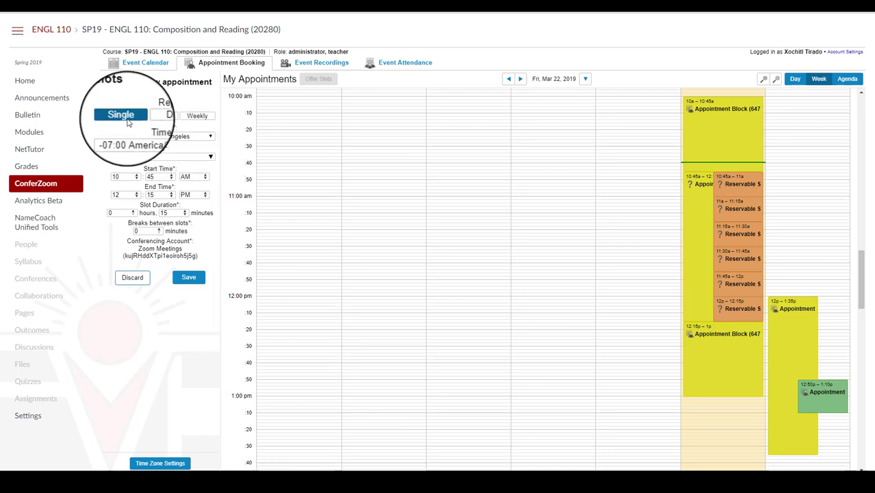
pyautogui.click(130, 137)
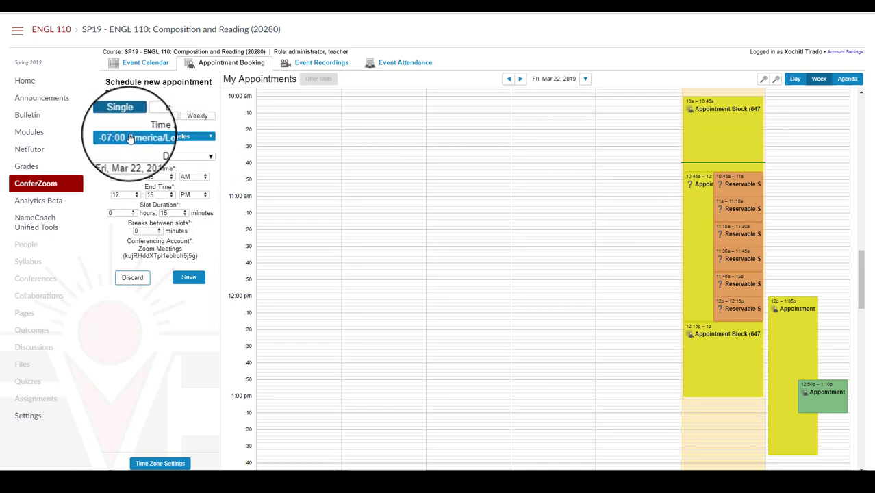
pyautogui.click(190, 159)
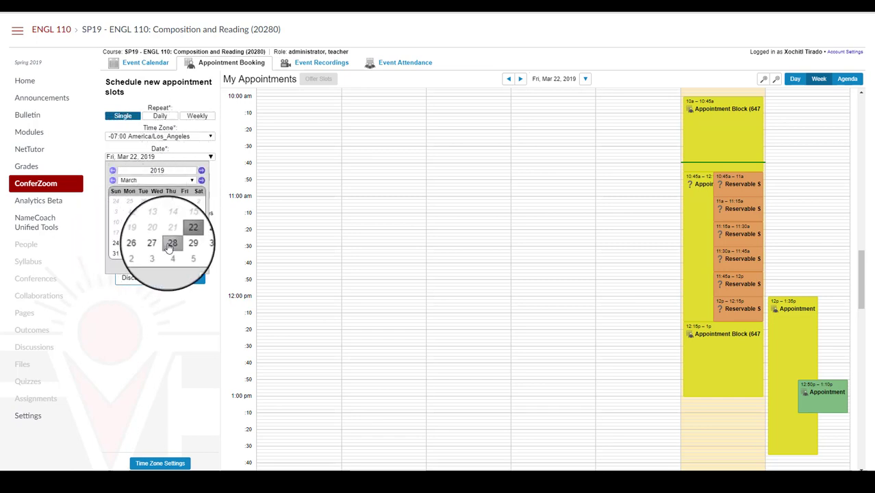
pyautogui.click(174, 243)
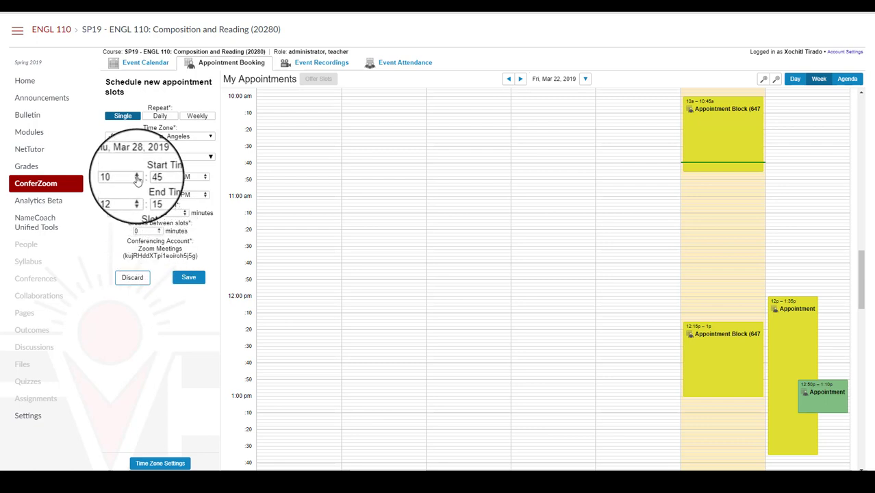
# - Set the block's time to 10:00 AM–12:00 PM with 5-minute breaks between slots, and save it
pyautogui.click(118, 160)
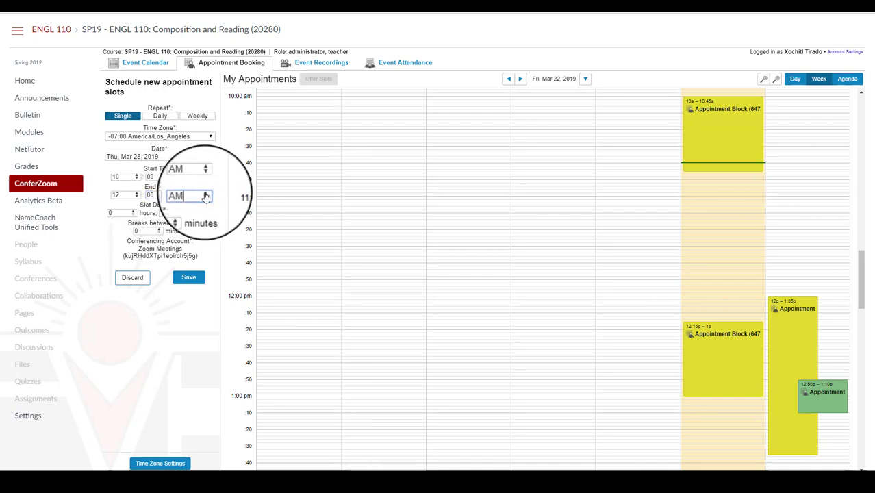
pyautogui.click(205, 196)
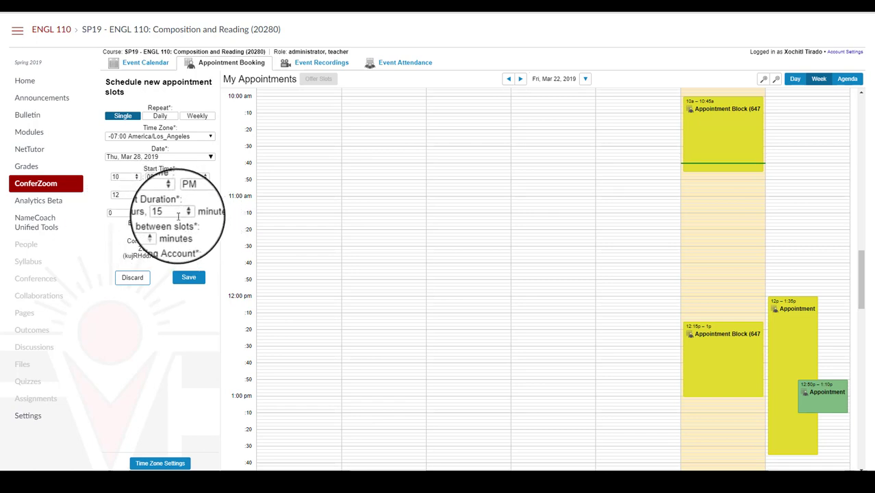
pyautogui.click(161, 232)
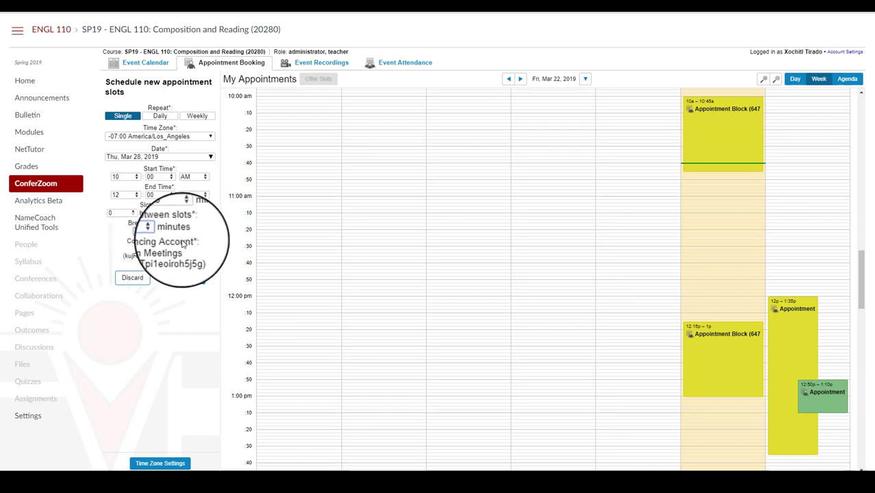
pyautogui.click(209, 137)
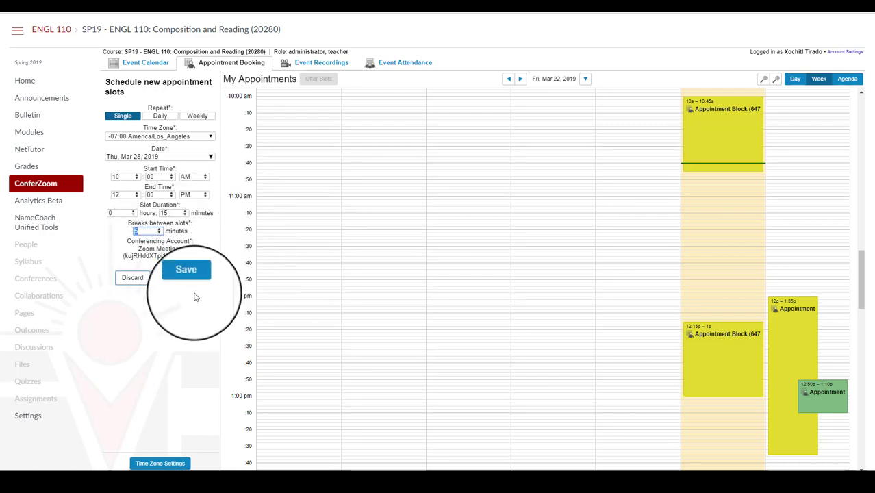
pyautogui.click(186, 271)
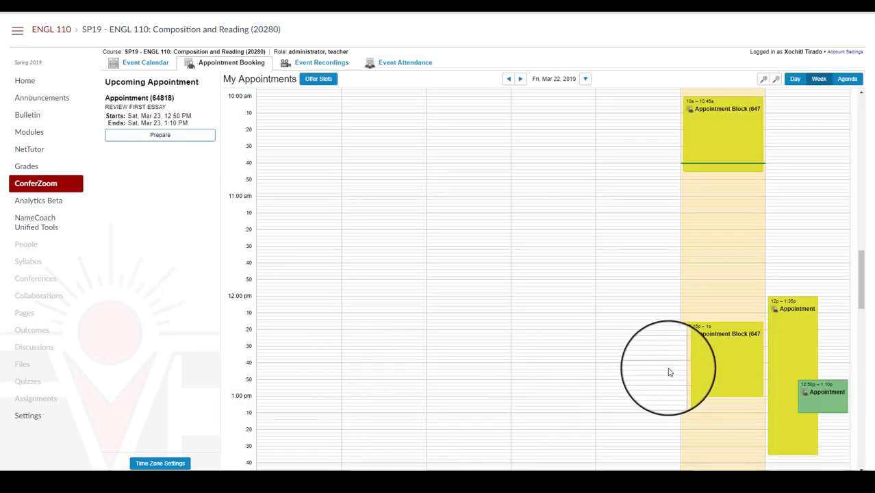
# - Go to the week of March 24 and delete Thursday's 10 am–12 pm appointment block
pyautogui.click(521, 81)
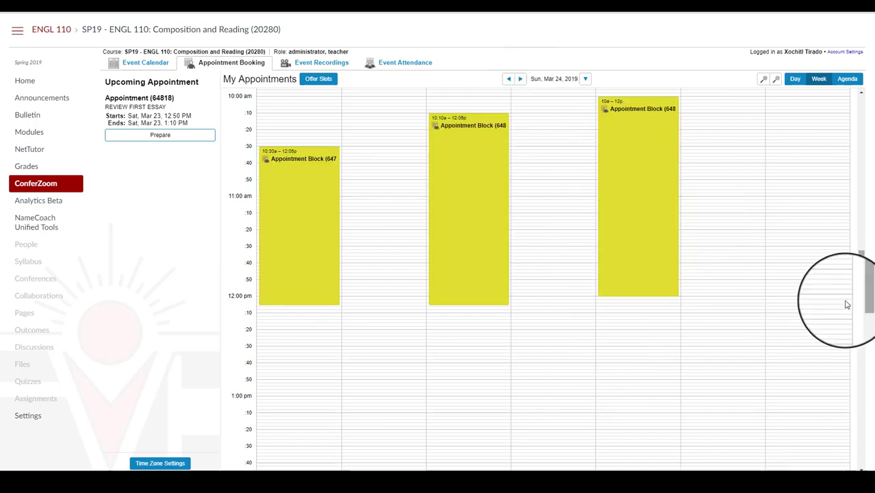
pyautogui.moveTo(857, 294); pyautogui.dragTo(851, 114)
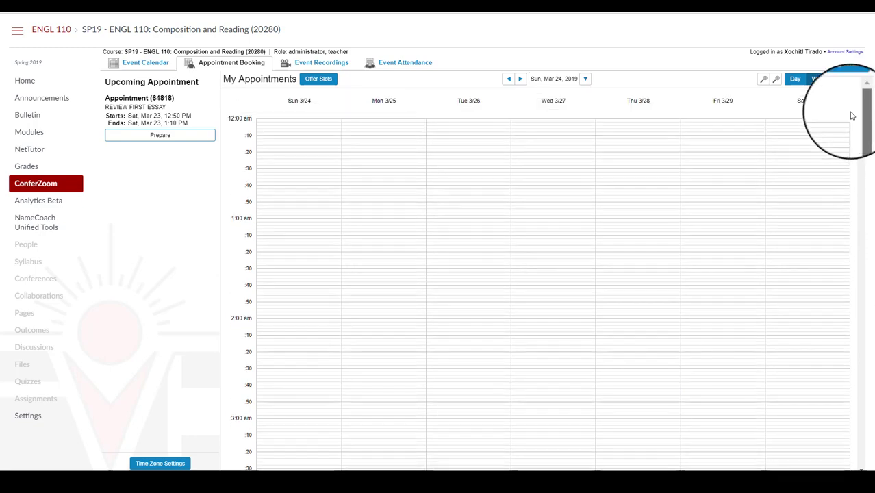
pyautogui.moveTo(848, 146); pyautogui.dragTo(853, 274)
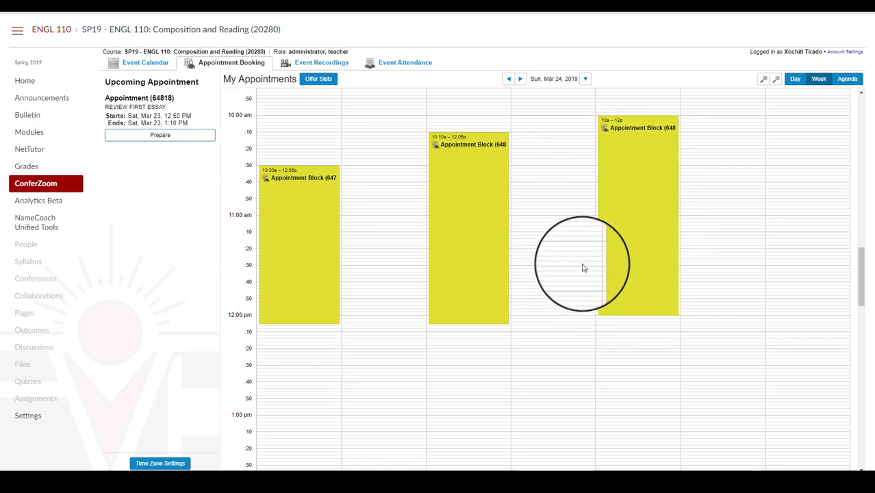
pyautogui.click(629, 201)
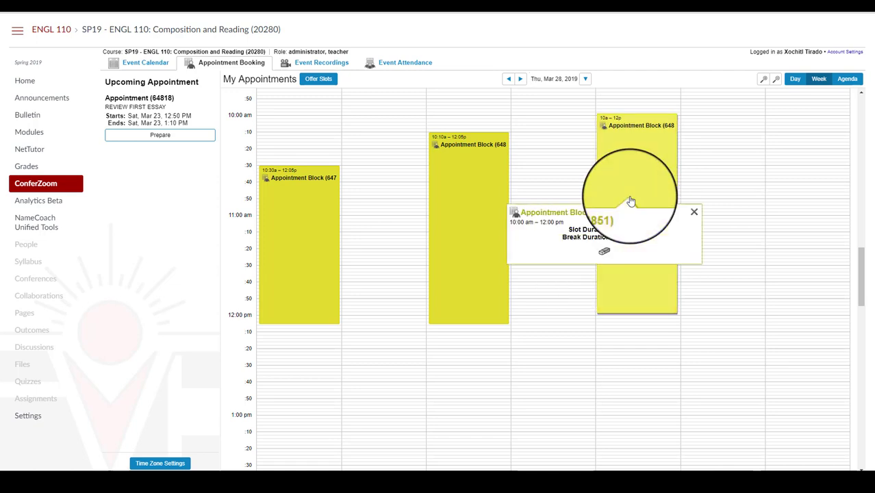
pyautogui.click(604, 254)
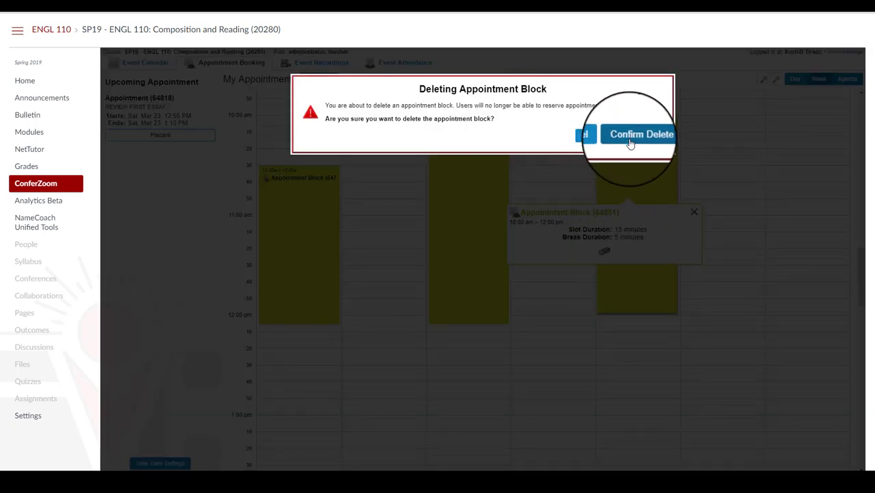
pyautogui.click(632, 137)
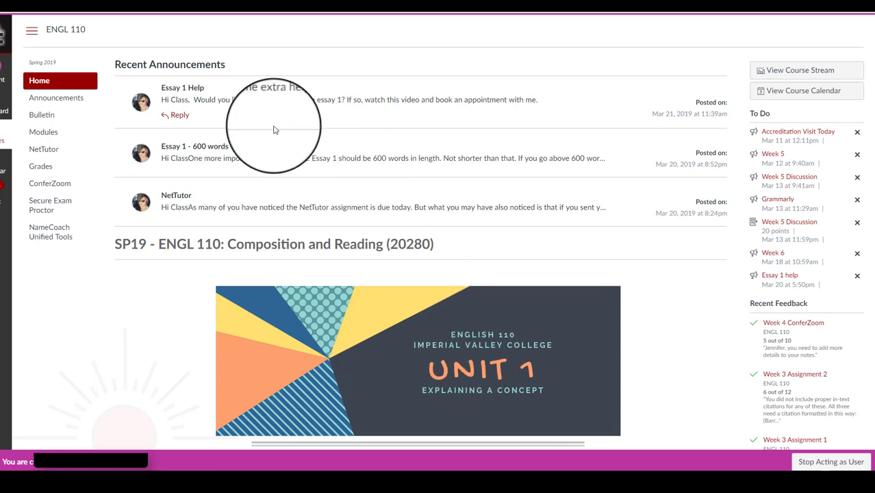
# - In the student view of the course, open ConferZoom's appointment booking and show the instructor's available slots
pyautogui.click(49, 189)
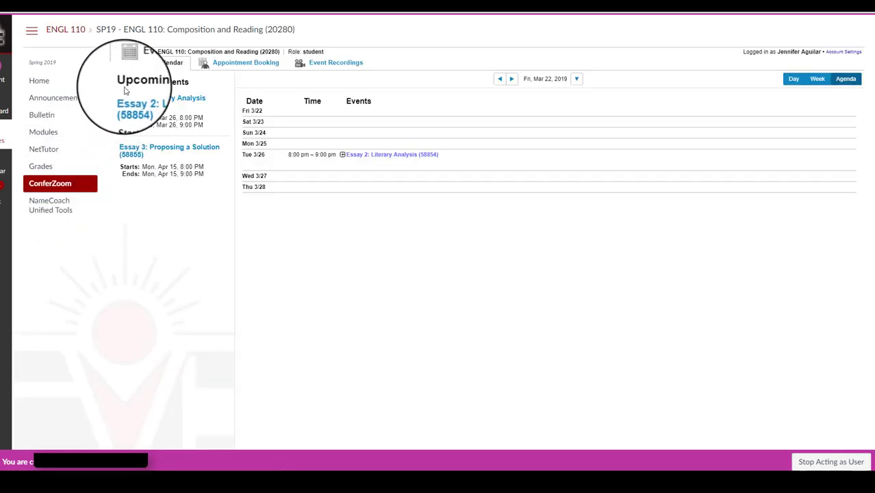
pyautogui.click(245, 68)
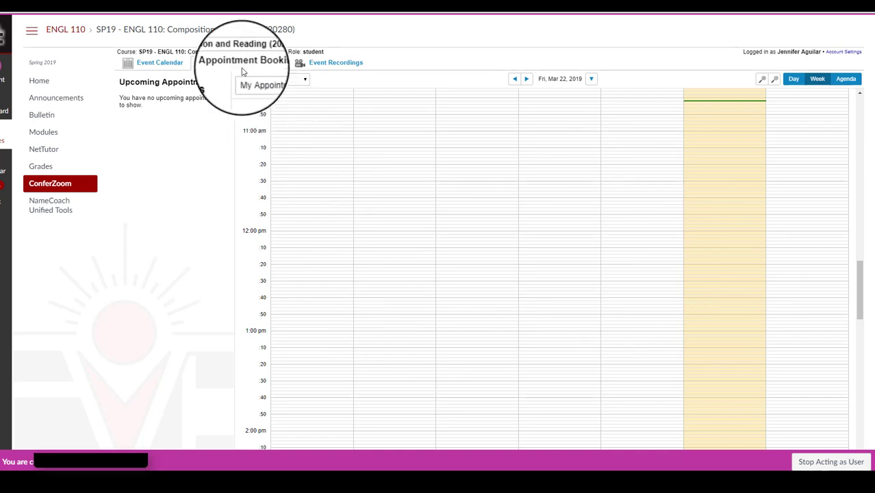
pyautogui.click(267, 80)
pyautogui.click(272, 87)
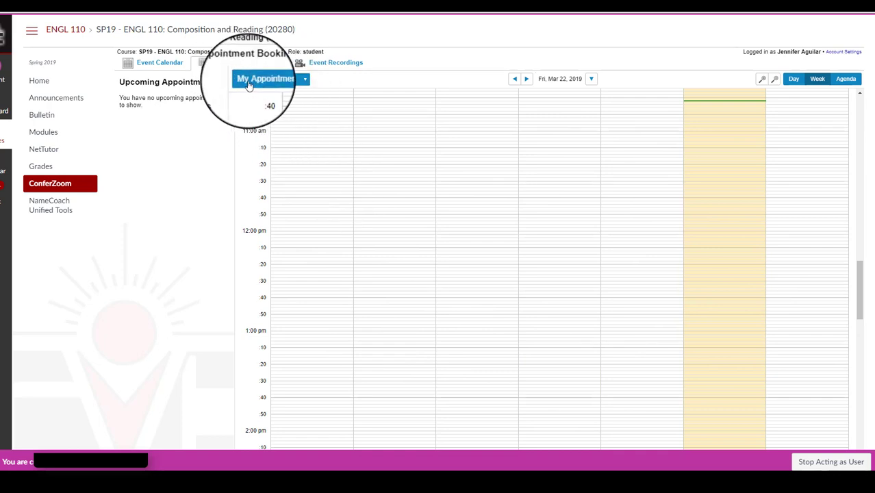
pyautogui.click(304, 81)
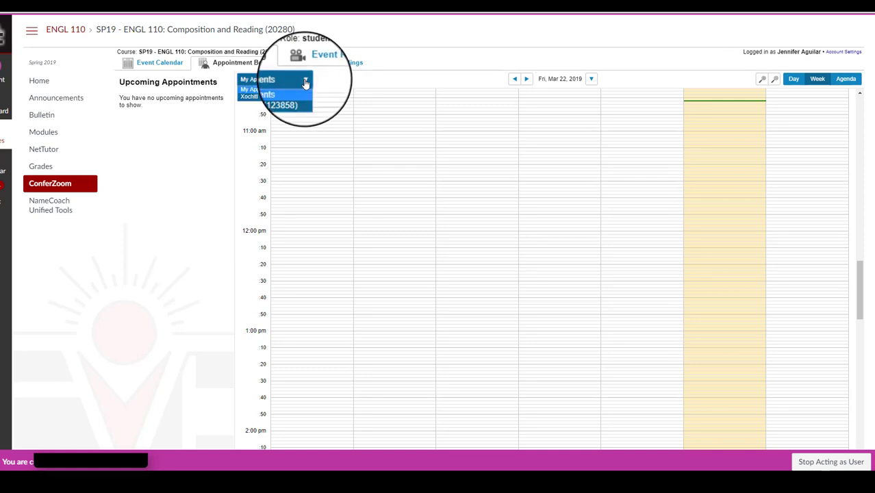
pyautogui.click(269, 98)
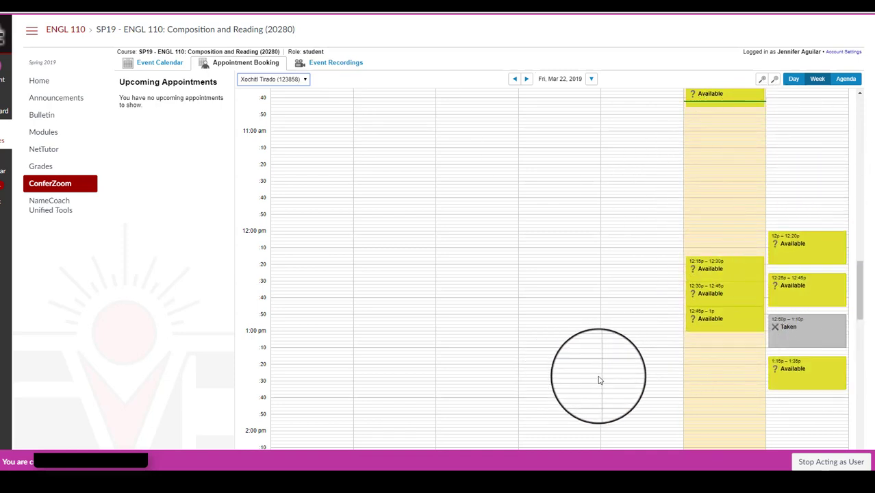
# - Browse the instructor's slots, go to the week of March 24, and open Tuesday's available 10:10–10:25 am slot
pyautogui.scroll(2, 599, 377)
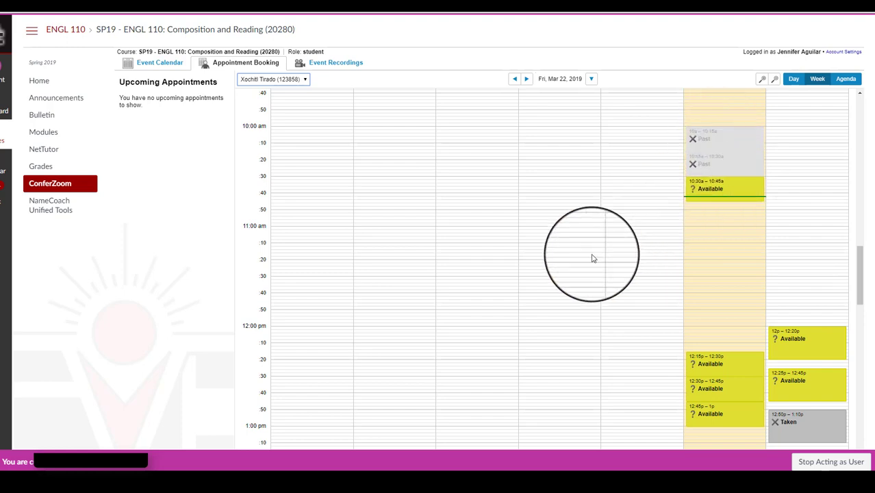
pyautogui.scroll(-4, 568, 271)
pyautogui.scroll(6, 567, 273)
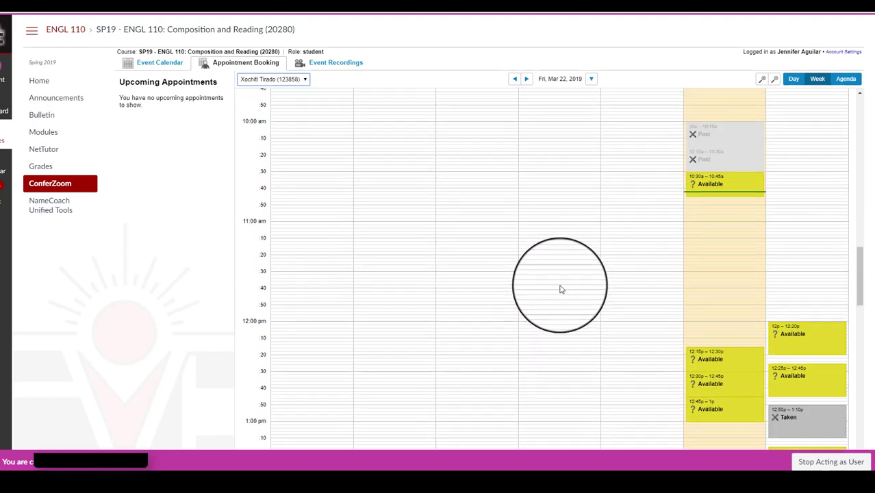
pyautogui.click(525, 80)
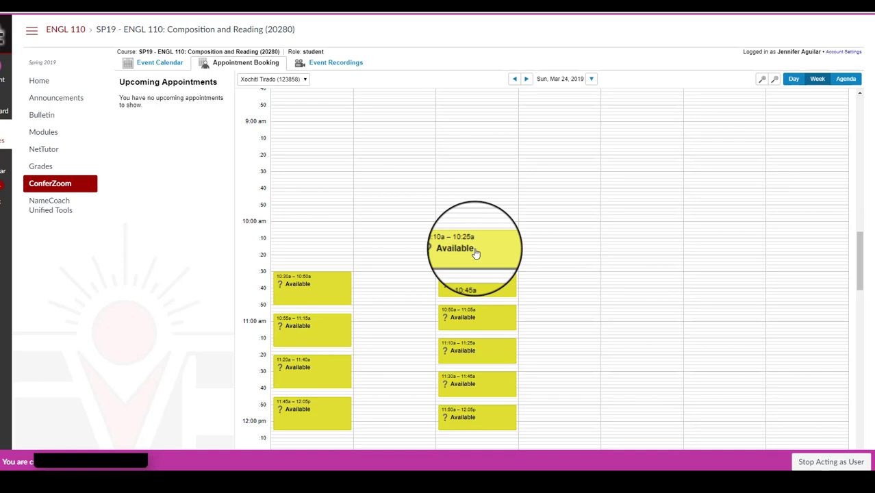
pyautogui.click(472, 250)
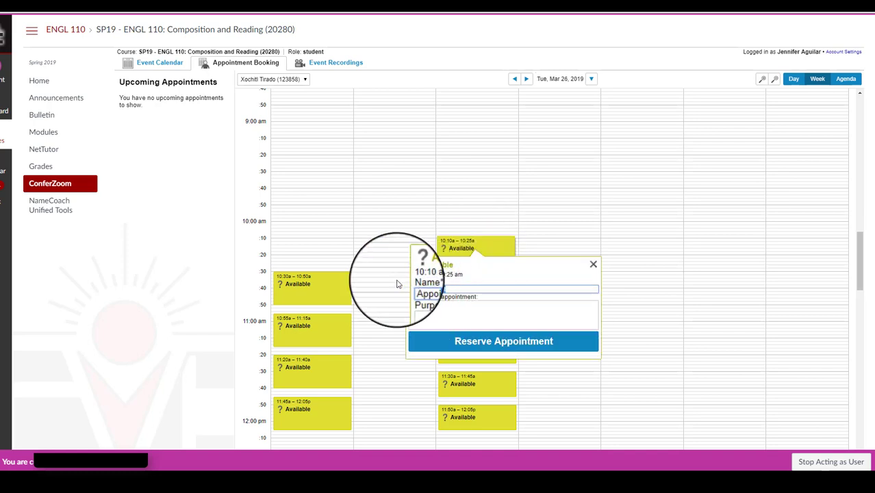
# - Name the appointment "Student 1", enter the purpose "I would like to discuss my grade." and reserve it
pyautogui.press('BackSpace')
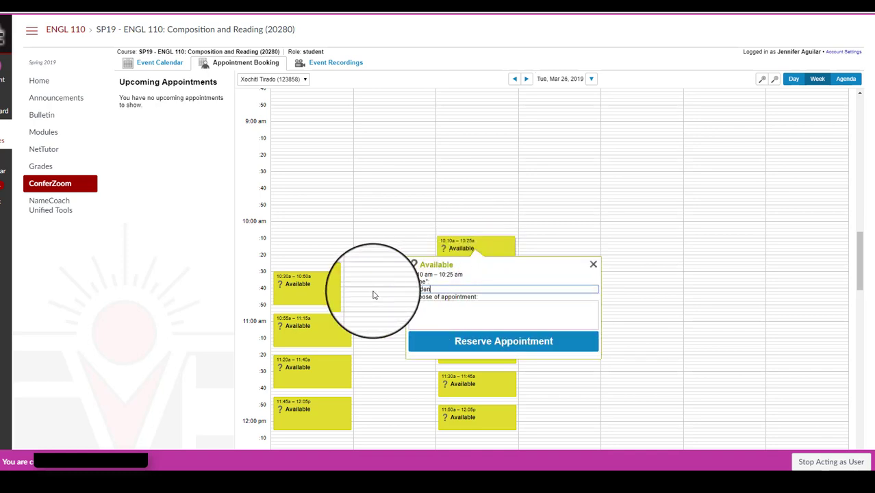
pyautogui.click(419, 310)
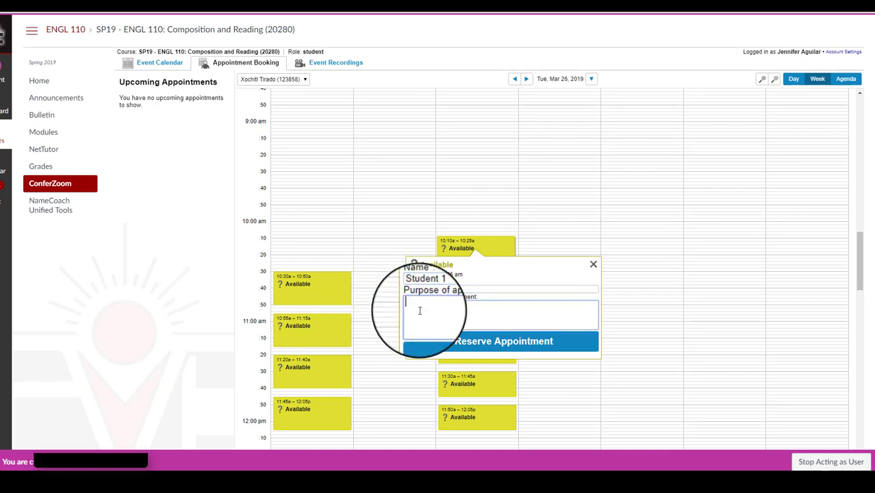
pyautogui.write('I would like to discuss')
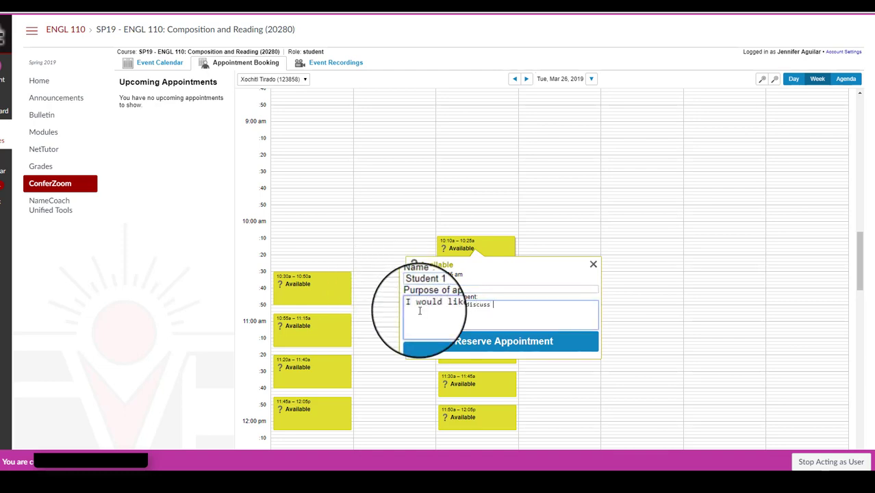
pyautogui.write(' my grade.')
pyautogui.click(482, 342)
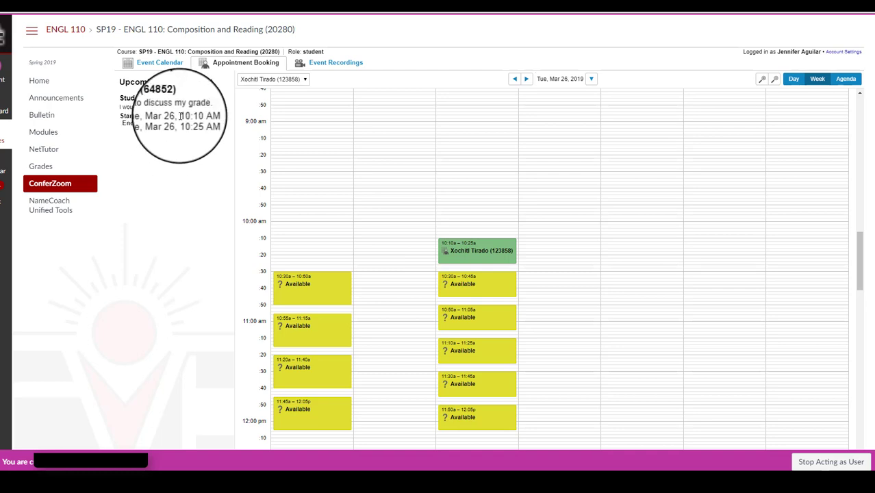
# - Leave the appointment booking calendar and return to the ENGL 110 course home page
pyautogui.click(226, 67)
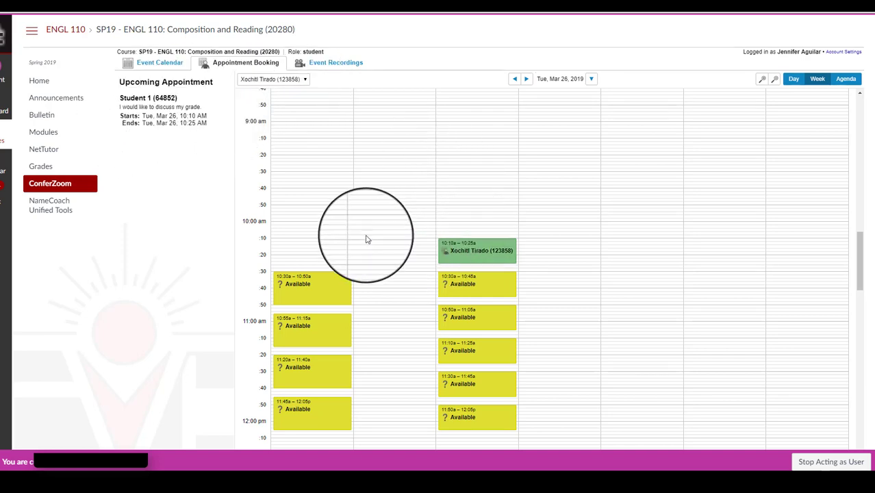
pyautogui.click(50, 89)
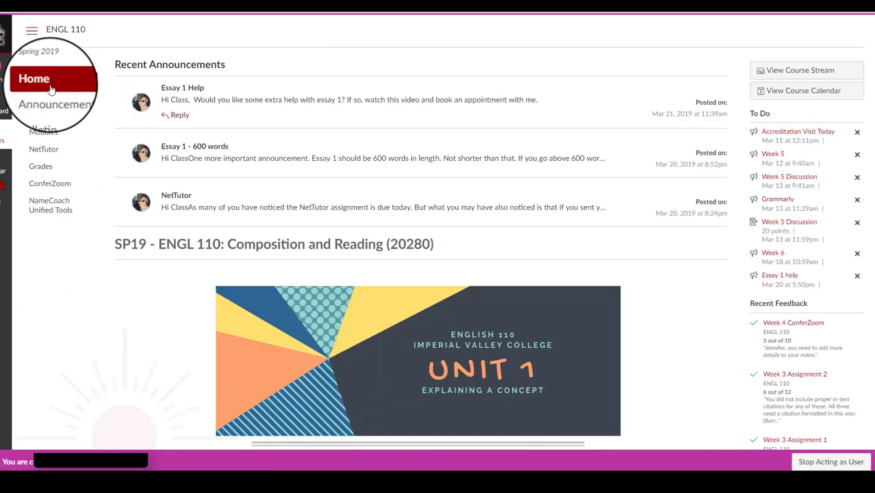
# - Reopen ConferZoom's appointment booking in the student view and check the choice of calendars, keeping My Appointments shown
pyautogui.click(51, 185)
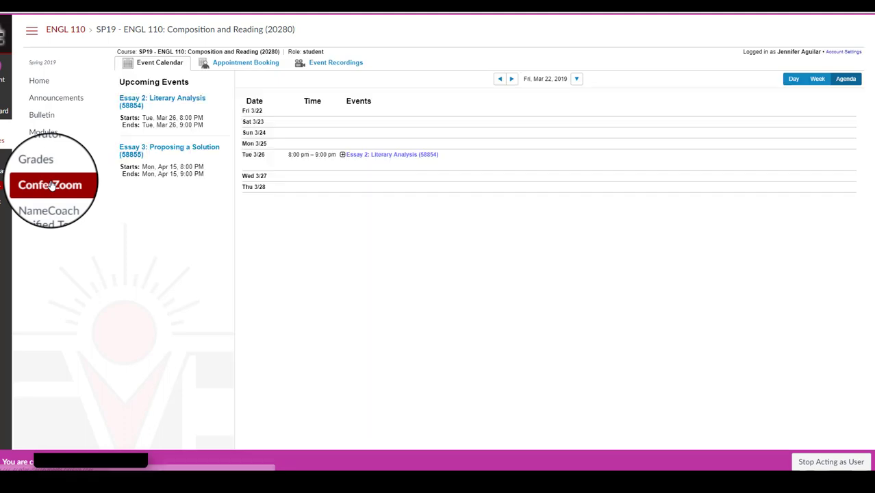
pyautogui.click(232, 63)
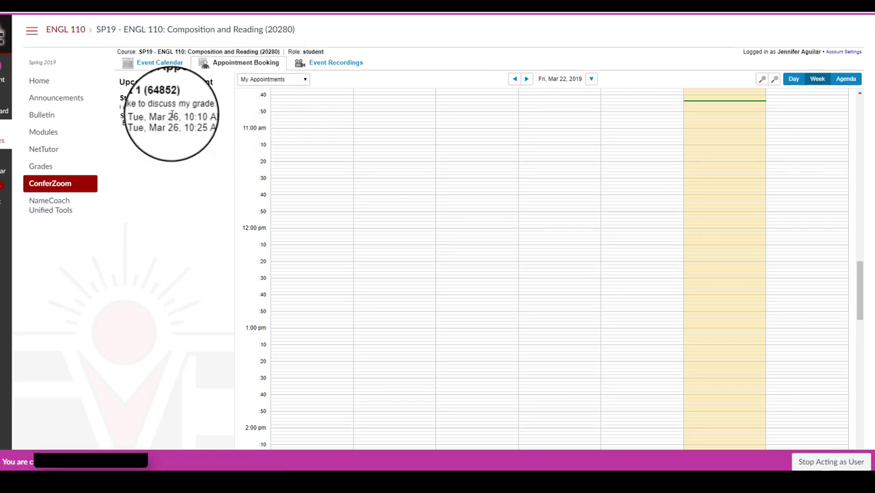
pyautogui.click(300, 78)
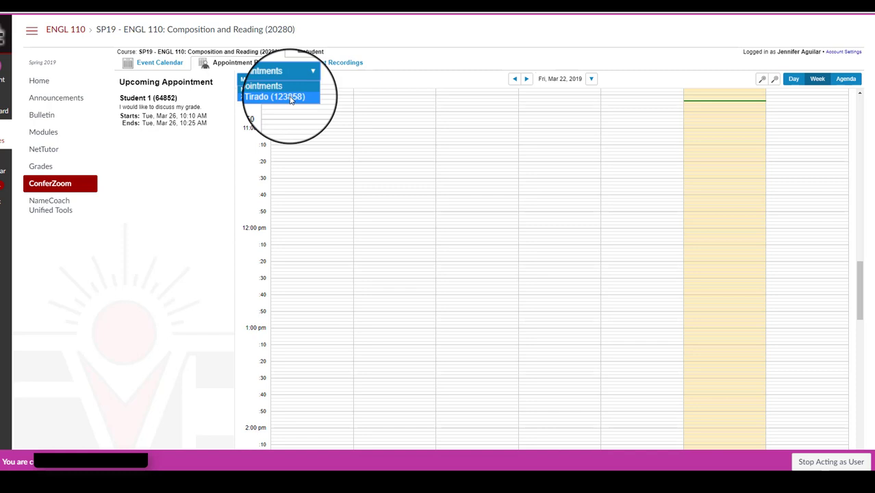
pyautogui.click(190, 152)
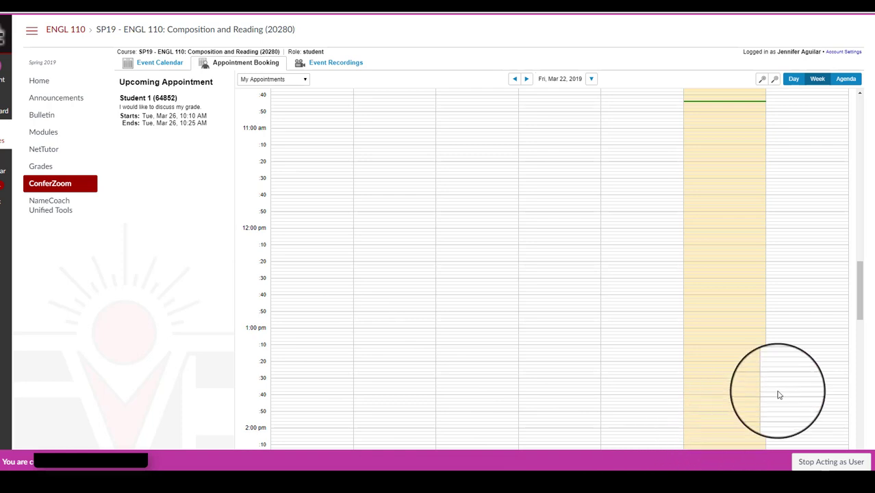
# - Go to the week of March 24, 2019 and cancel Tuesday's 10:10–10:25 am "Student 1" appointment
pyautogui.click(526, 80)
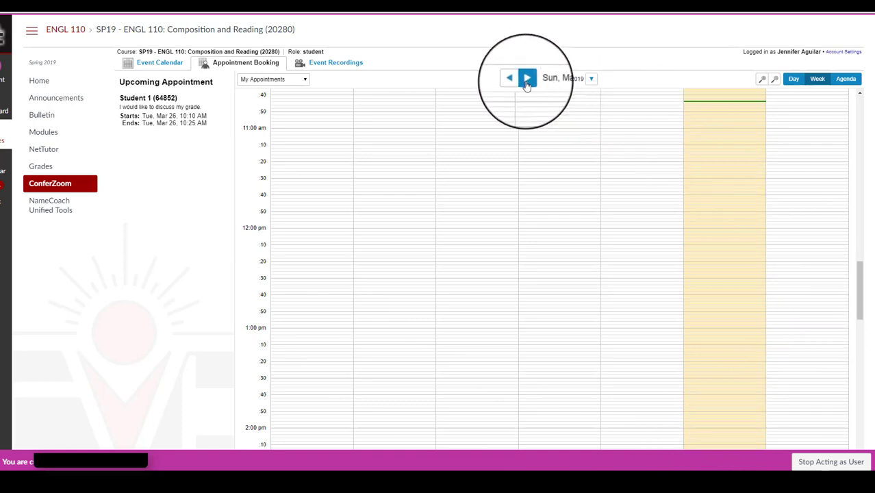
pyautogui.scroll(3, 686, 295)
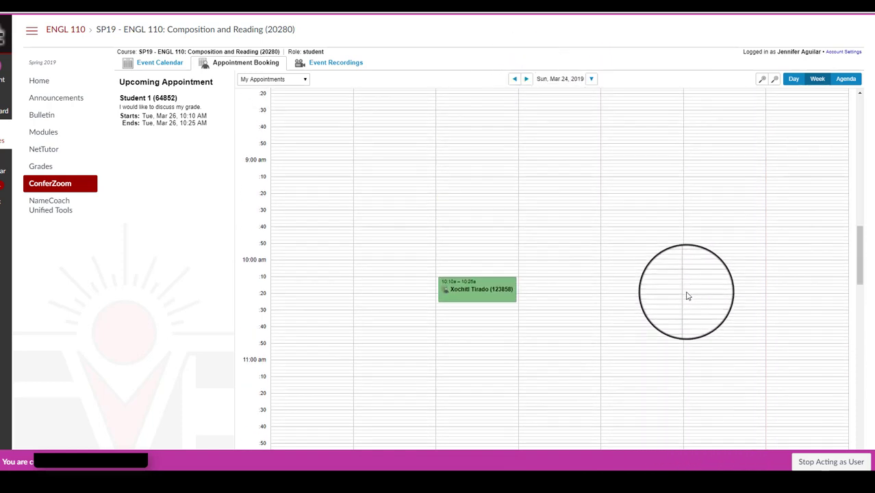
pyautogui.scroll(2, 687, 296)
pyautogui.scroll(-2, 687, 294)
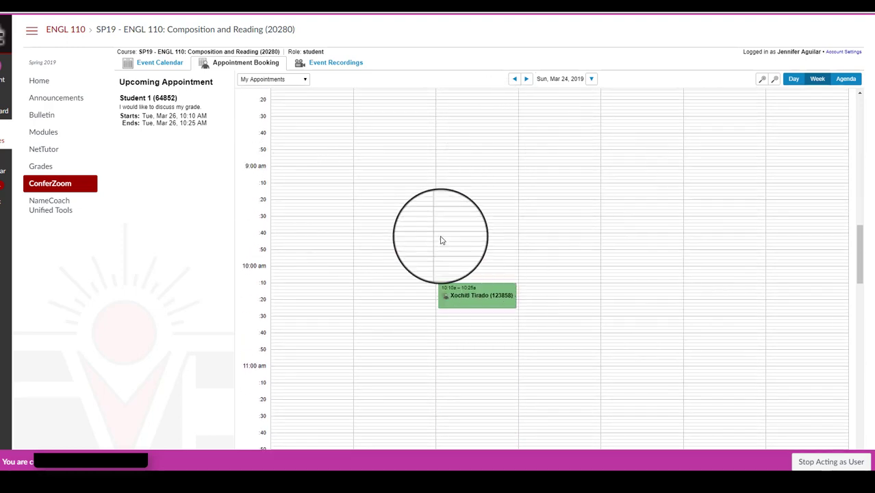
pyautogui.click(475, 297)
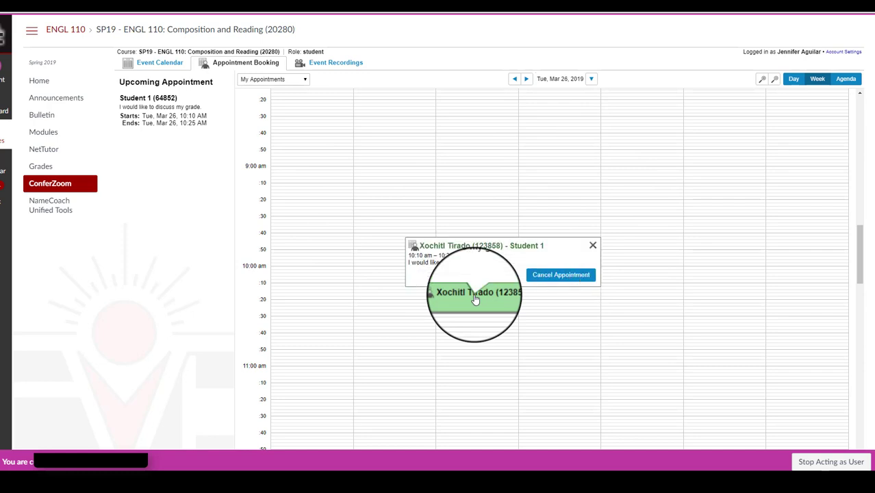
pyautogui.click(555, 278)
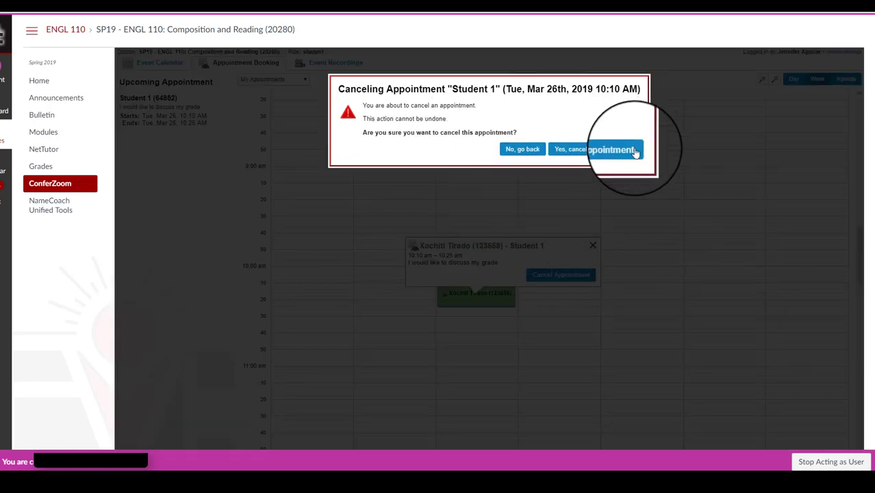
pyautogui.click(600, 153)
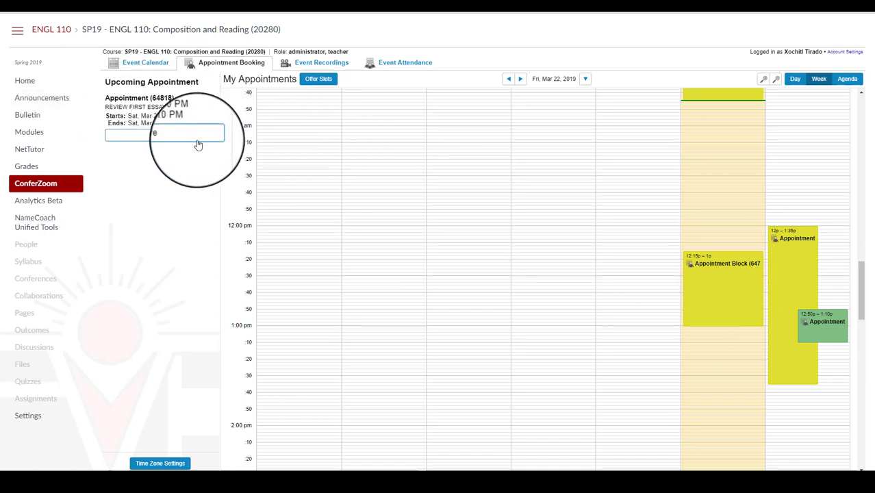
# - In the instructor view of the course, show ConferZoom's appointment booking calendar with the upcoming appointment
pyautogui.click(219, 63)
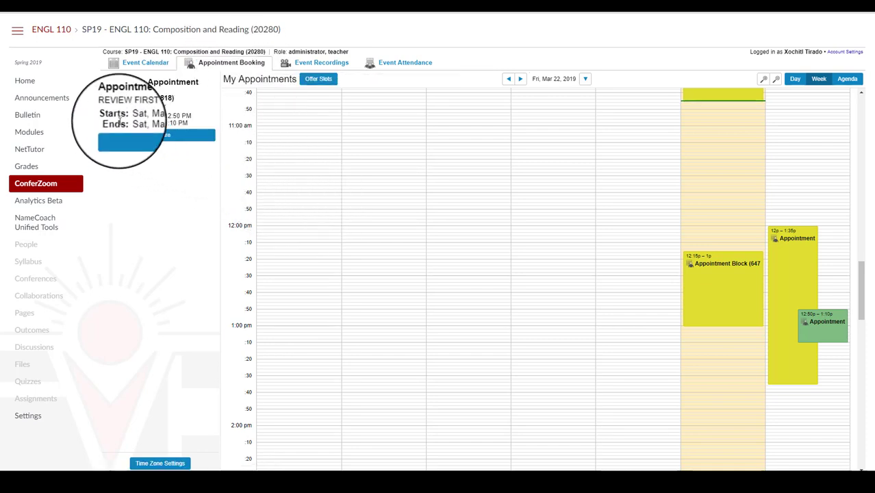